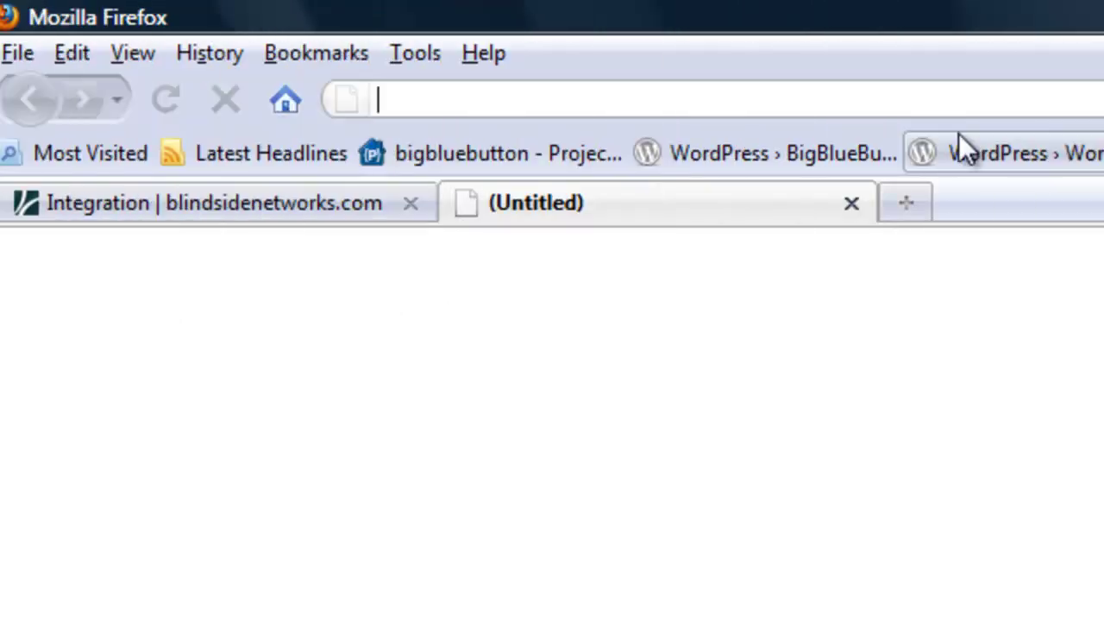
- Enter localhost/joomla/administrator in the new tab's address bar
text(localh)
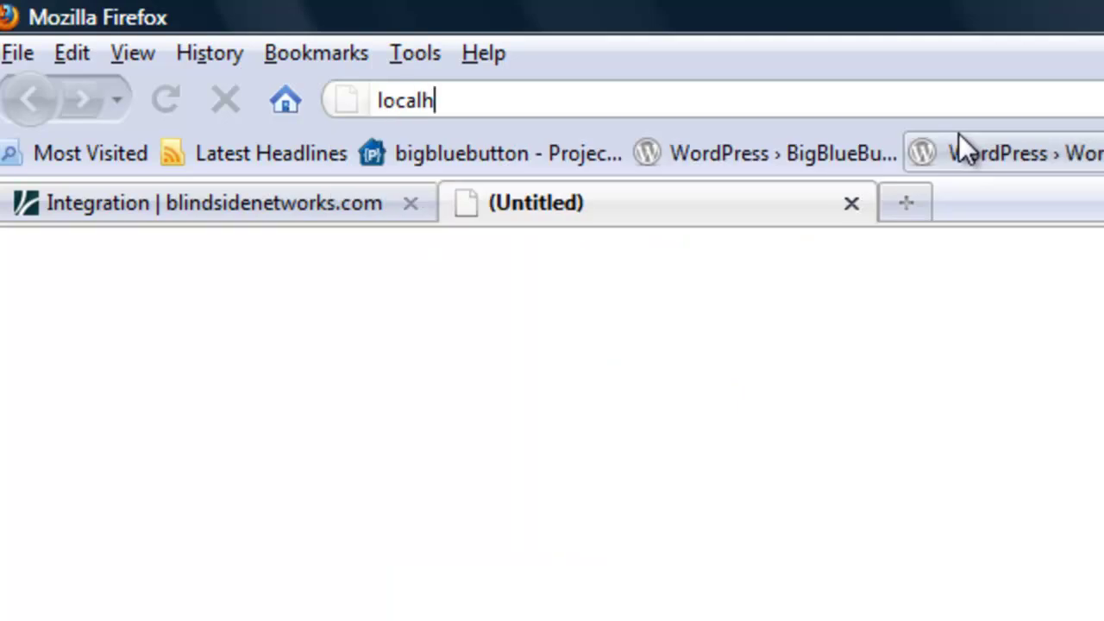
text(ost/joomla/ad)
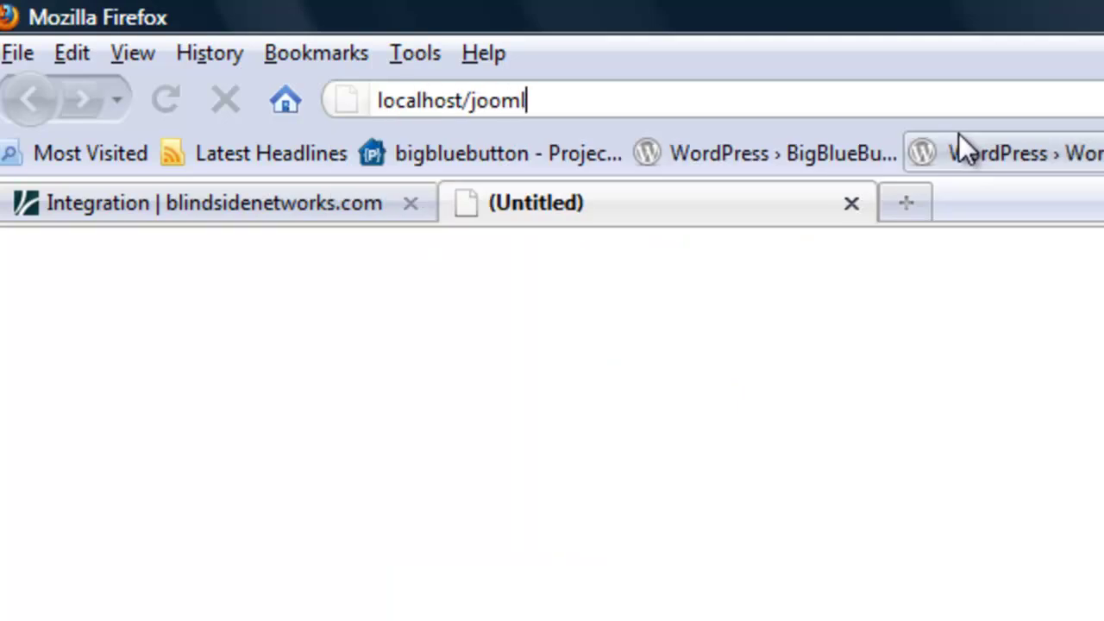
text(ministrat)
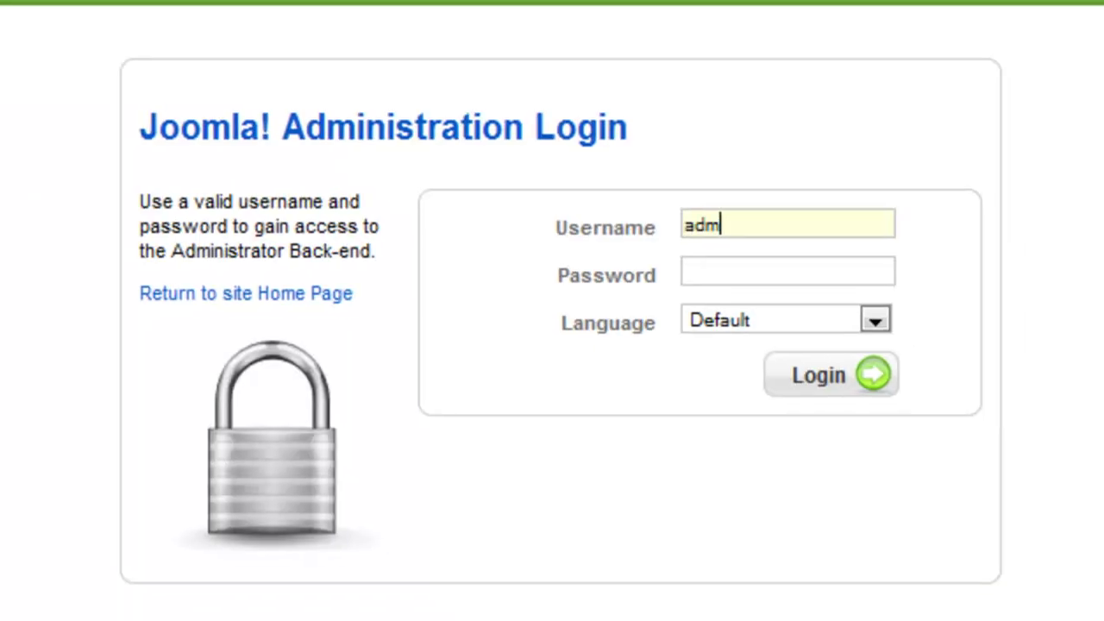
- Log in to the Joomla administrator back-end with the admin username and password
key(Tab)
text(admi)
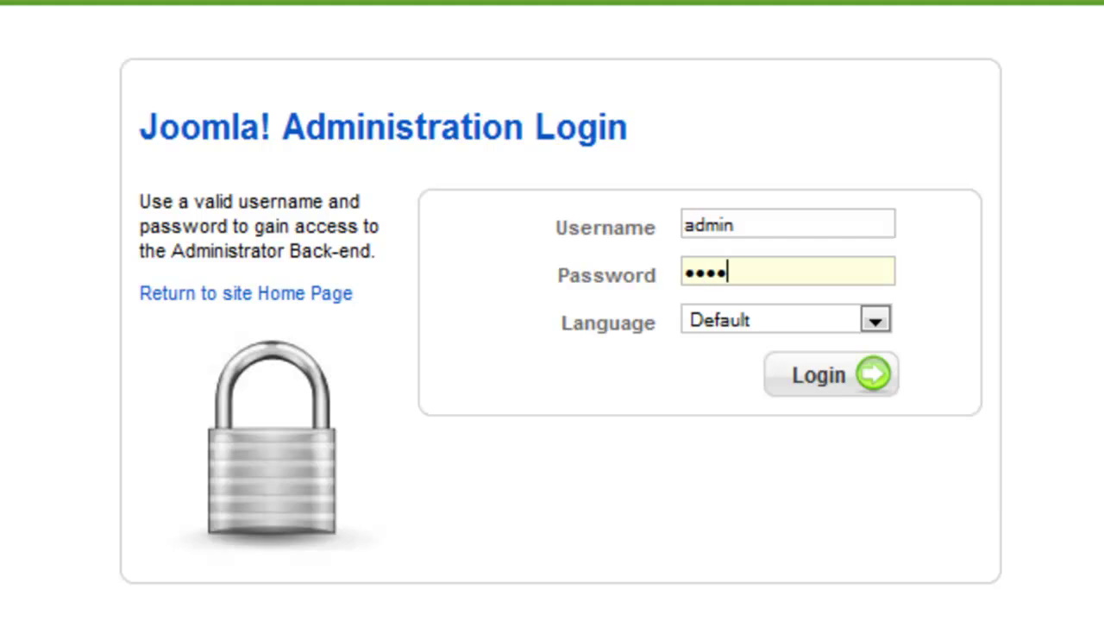
key(Return)
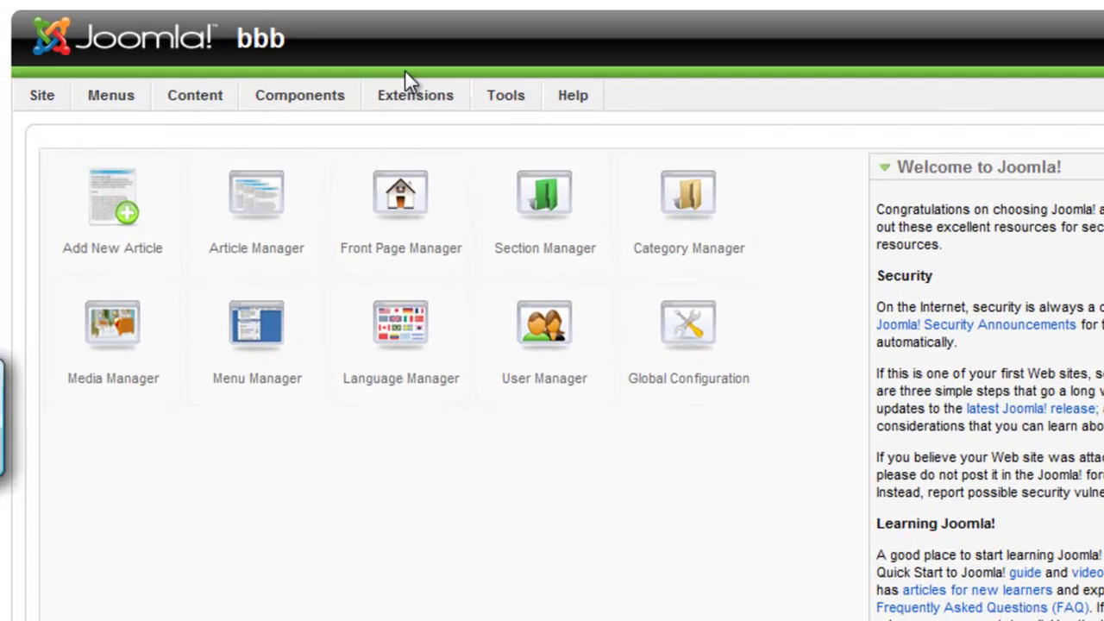
- Install the component package com_bigbluebuttonconferencing_v0.1.zip from the Desktop through the Extension Manager
mouse_move(318, 144)
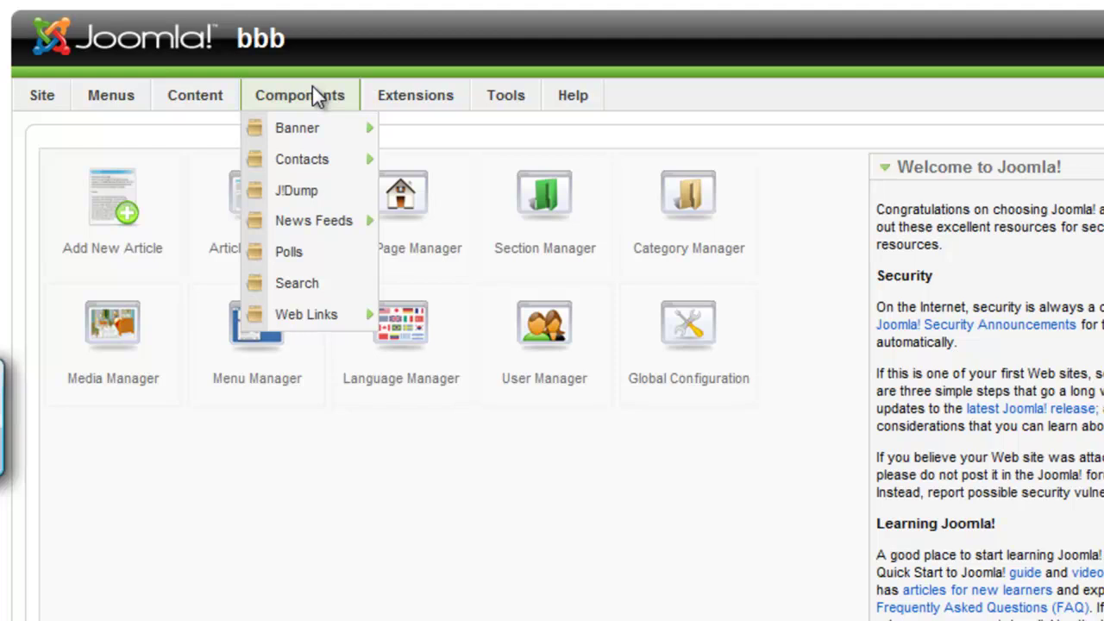
mouse_move(379, 100)
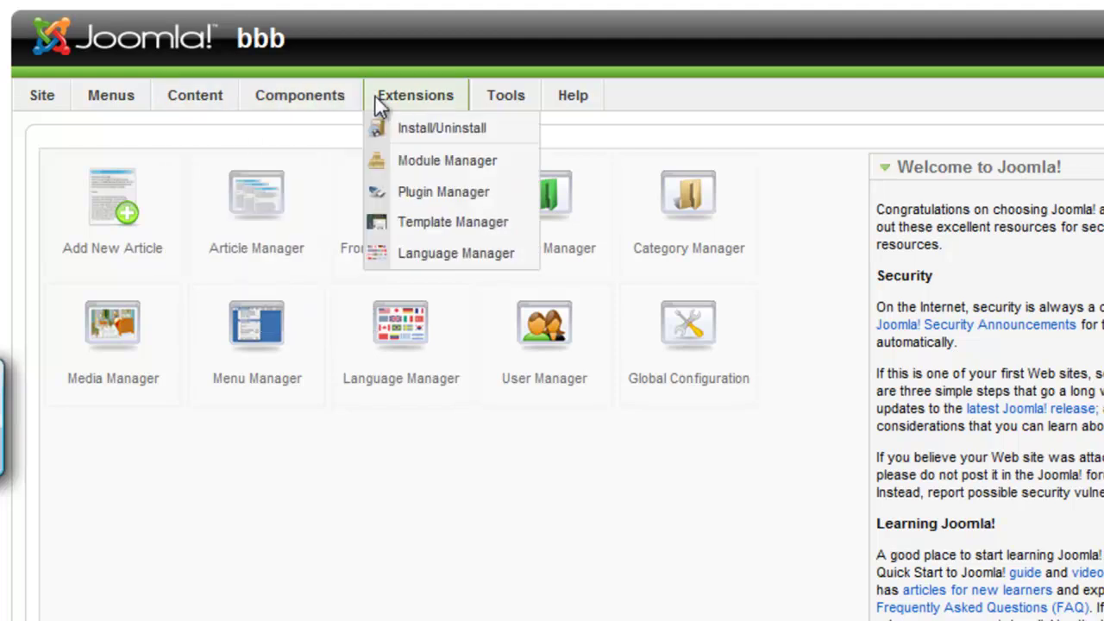
click(412, 128)
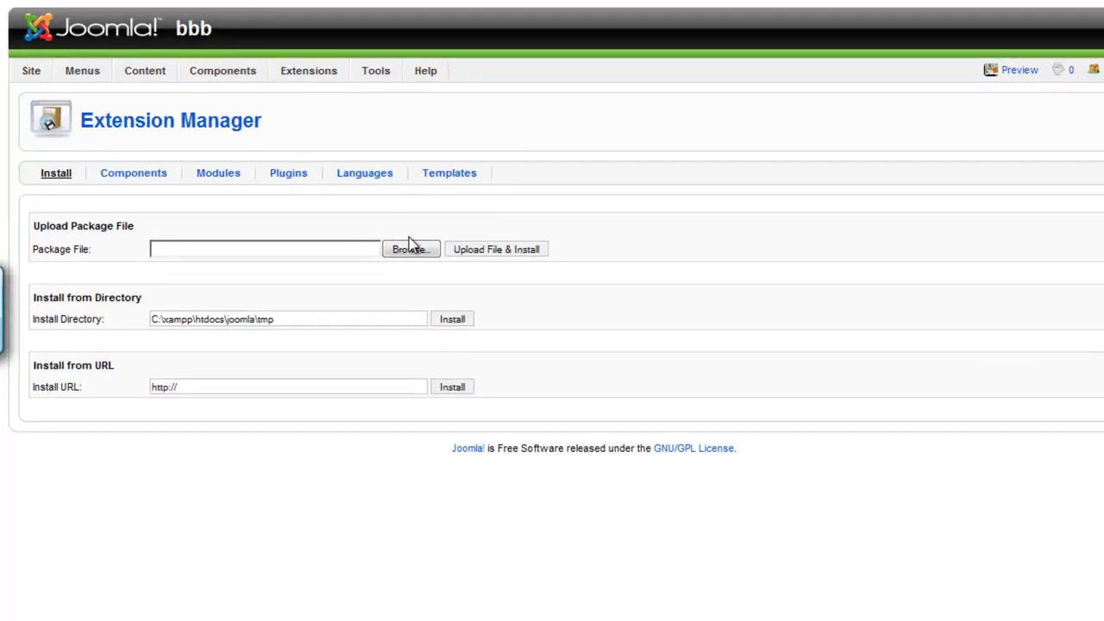
click(411, 248)
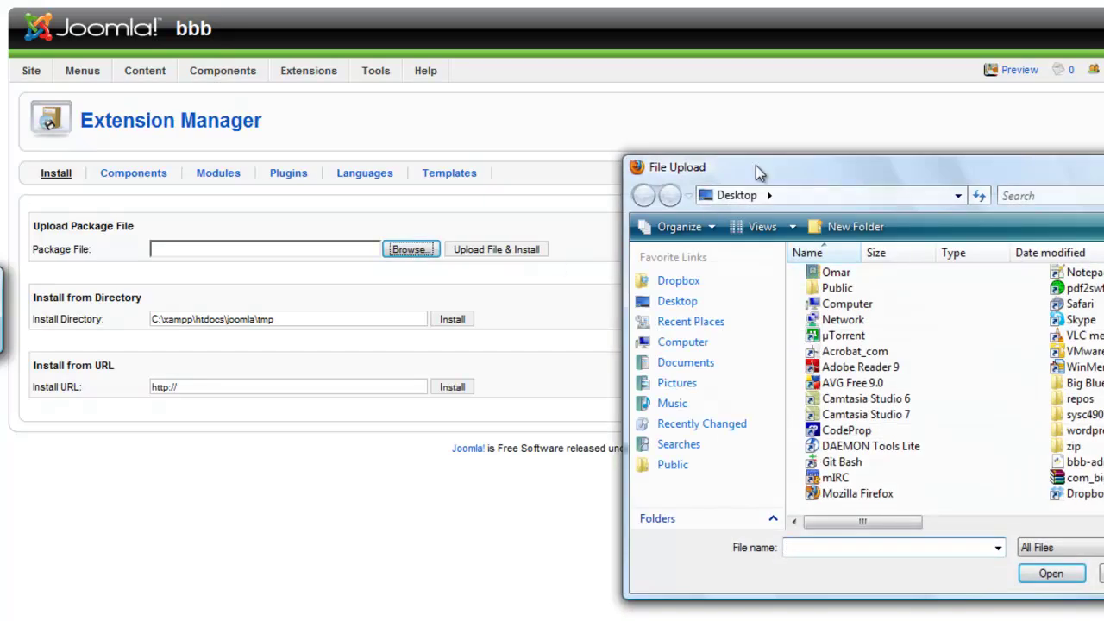
drag(756, 166, 608, 46)
click(1025, 402)
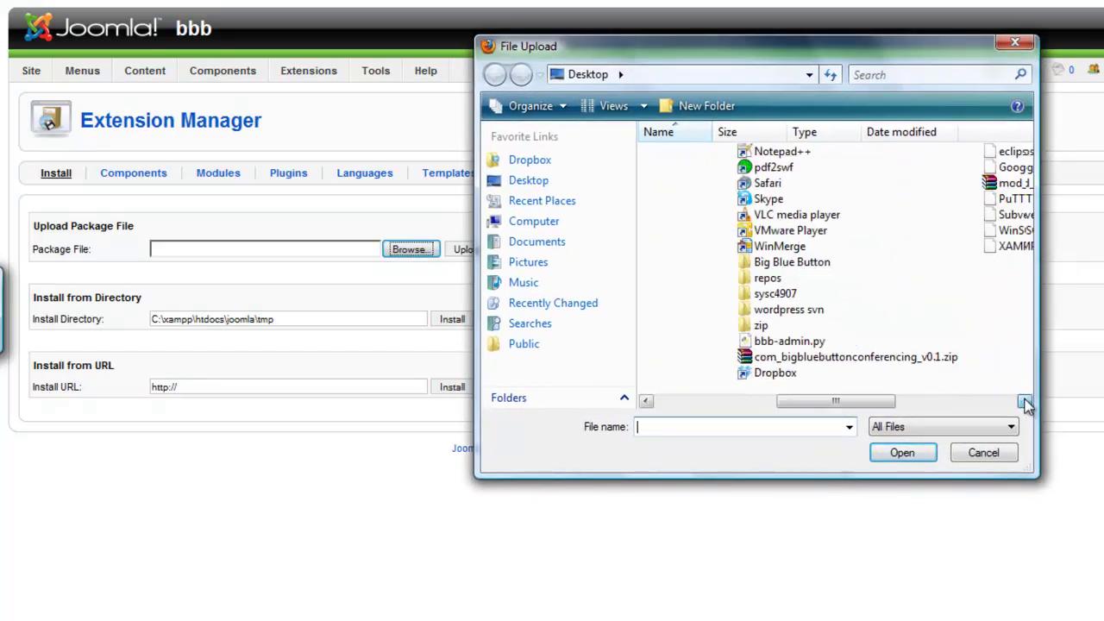
click(817, 355)
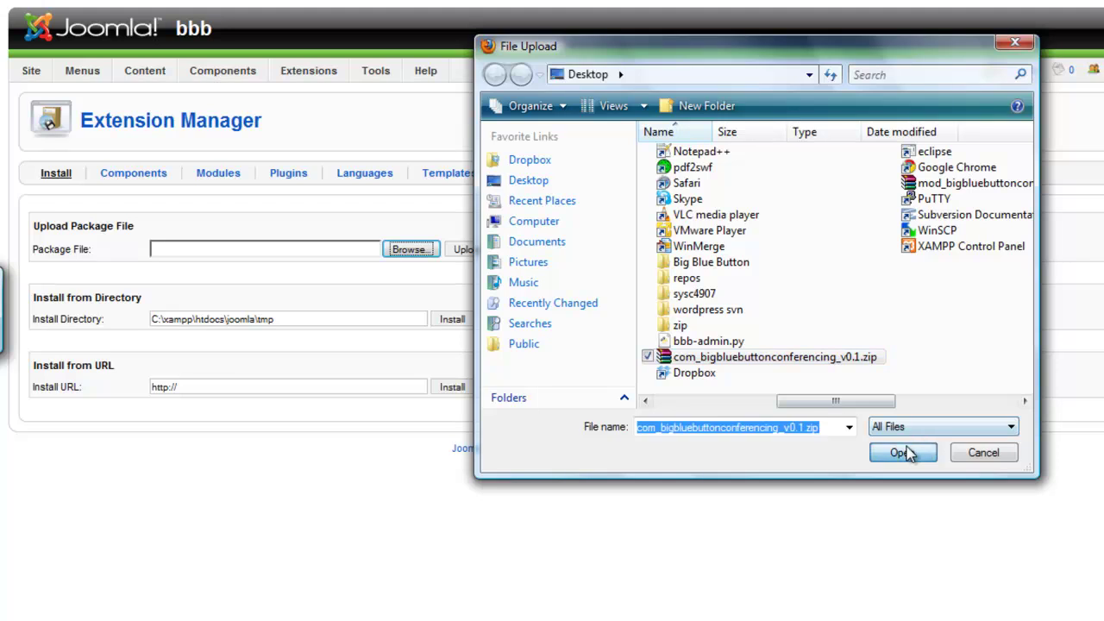
click(903, 453)
click(480, 254)
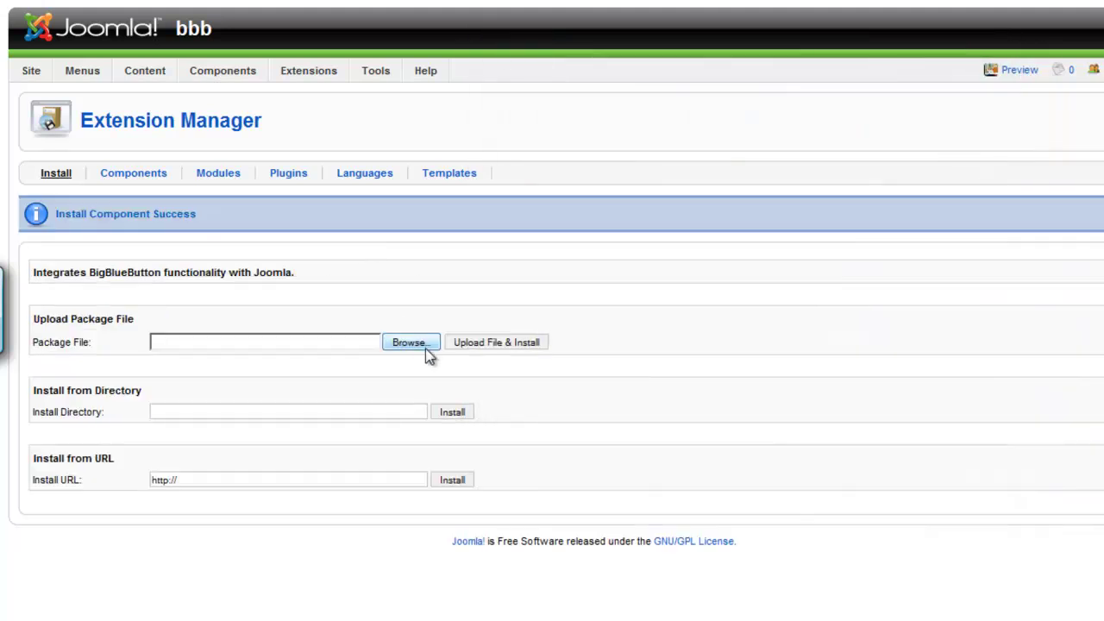
- Install the module package mod_bigbluebuttonconferencing_v0.1.zip from the Desktop
click(423, 346)
click(1024, 401)
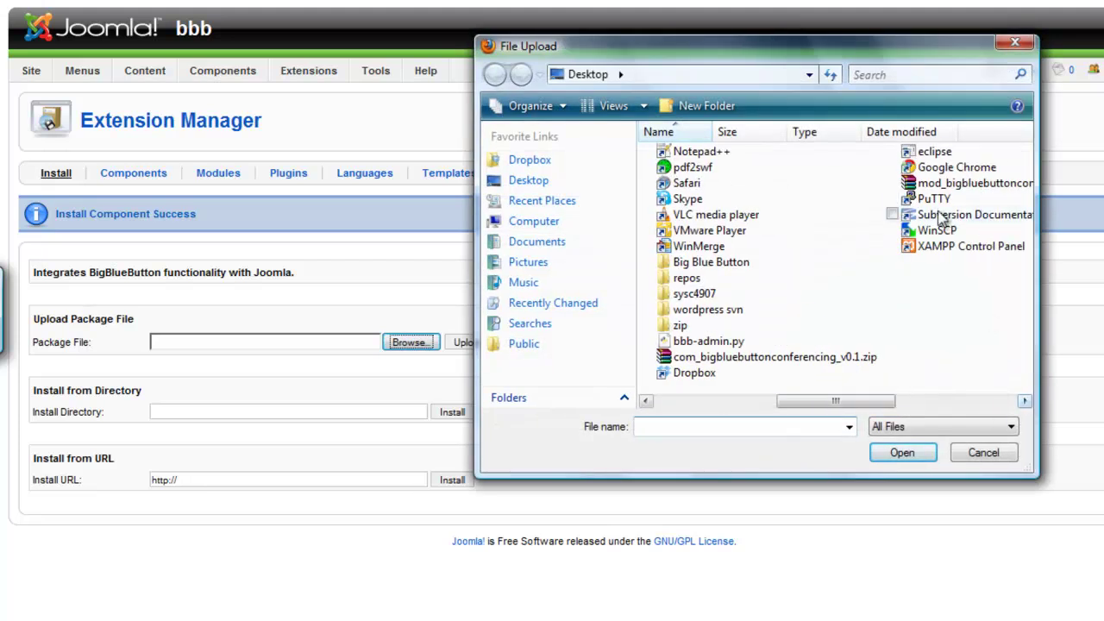
click(927, 183)
click(914, 454)
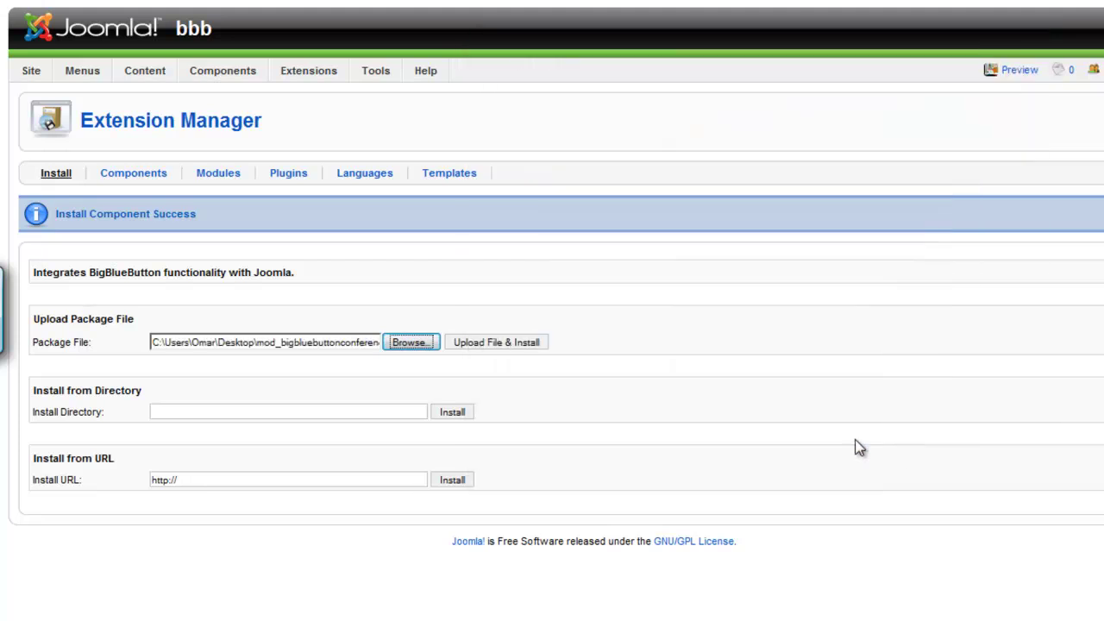
click(524, 343)
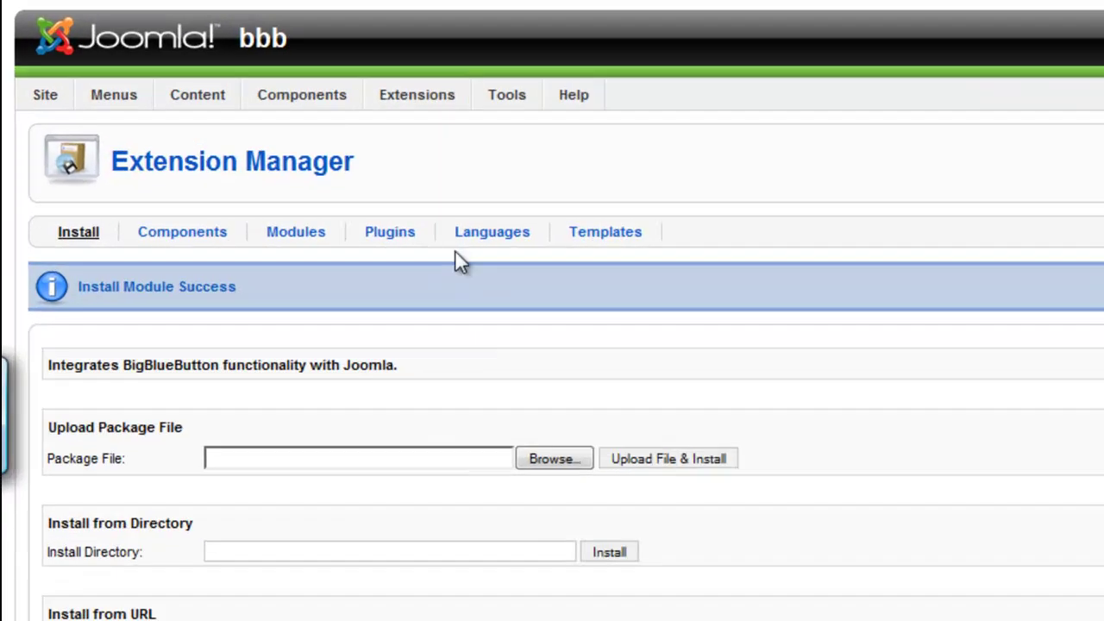
- In Module Manager, enable BigBlueButton Conferencing, retitle it 'BigBlueButton', and save
mouse_move(417, 102)
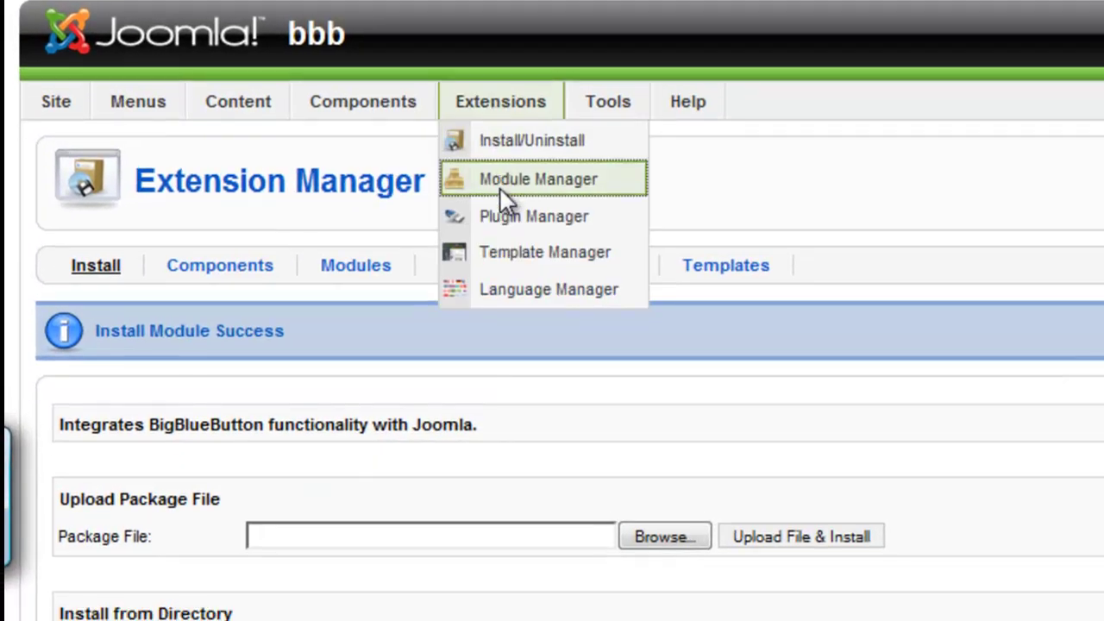
click(500, 191)
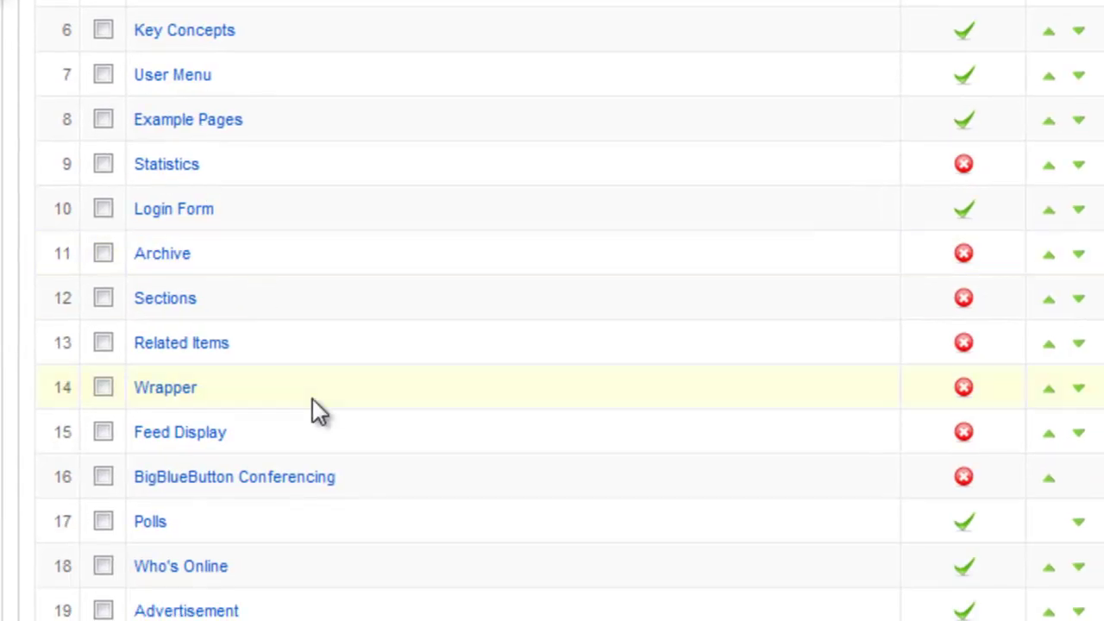
click(310, 525)
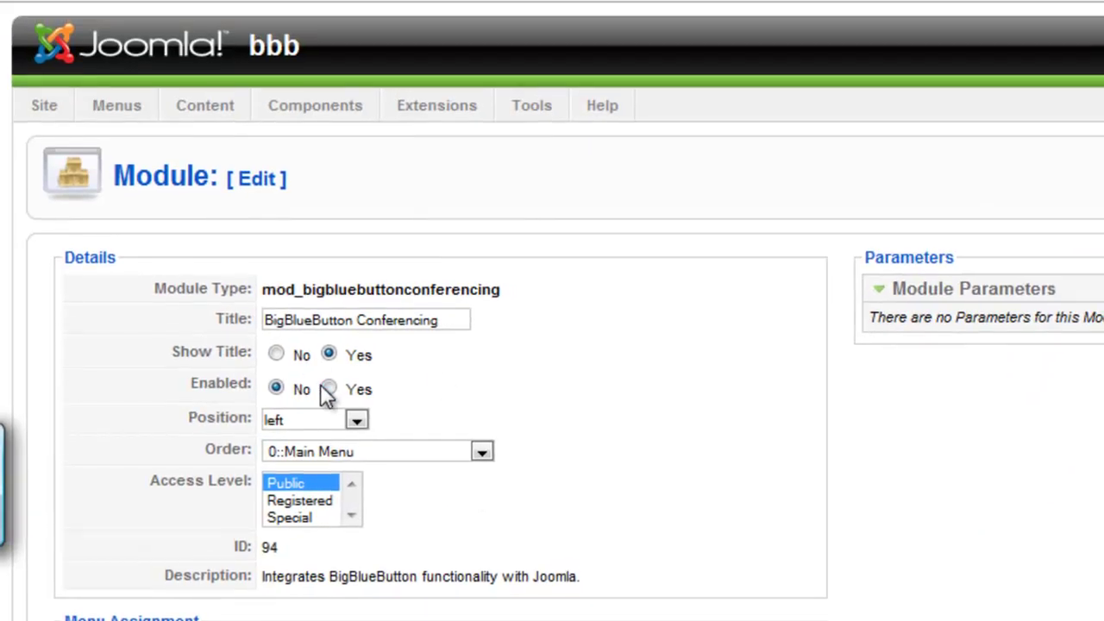
click(329, 389)
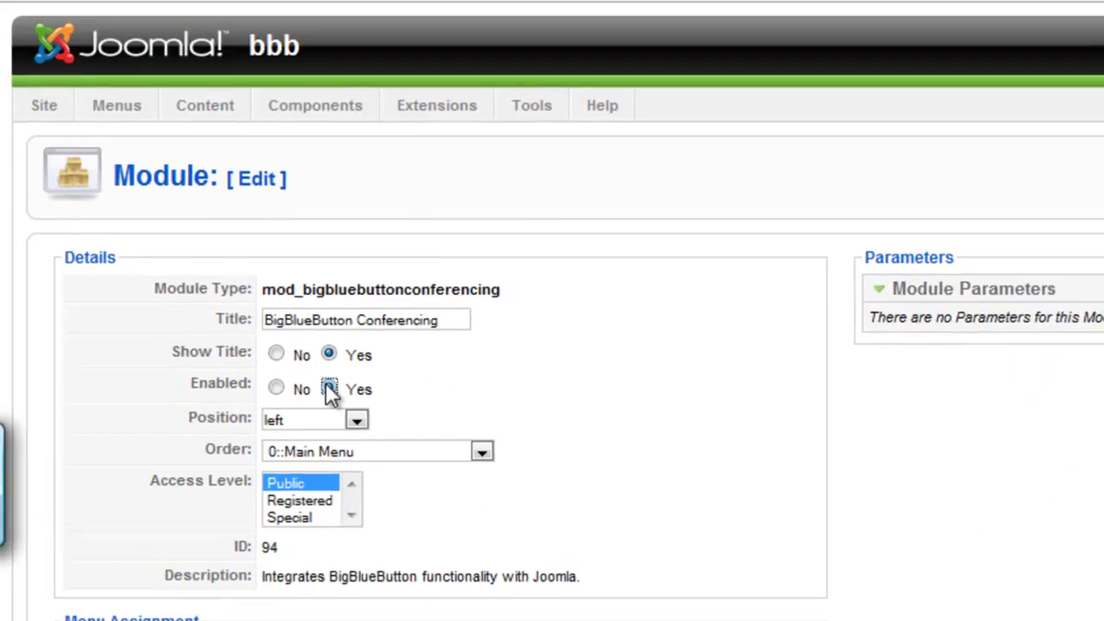
double_click(399, 320)
key(BackSpace)
key(BackSpace)
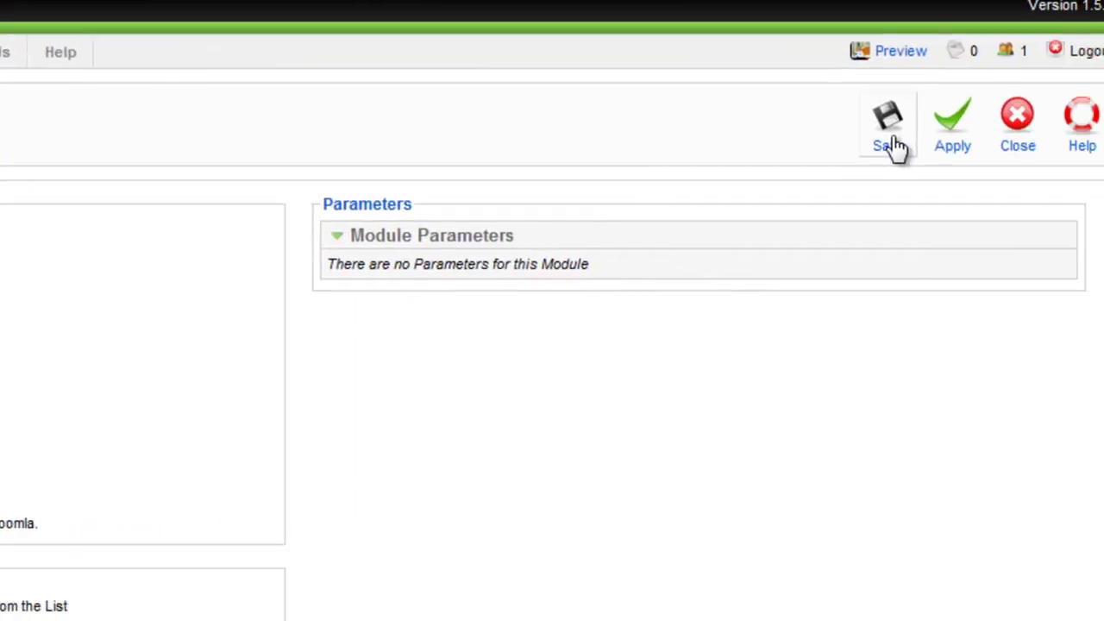
click(1103, 201)
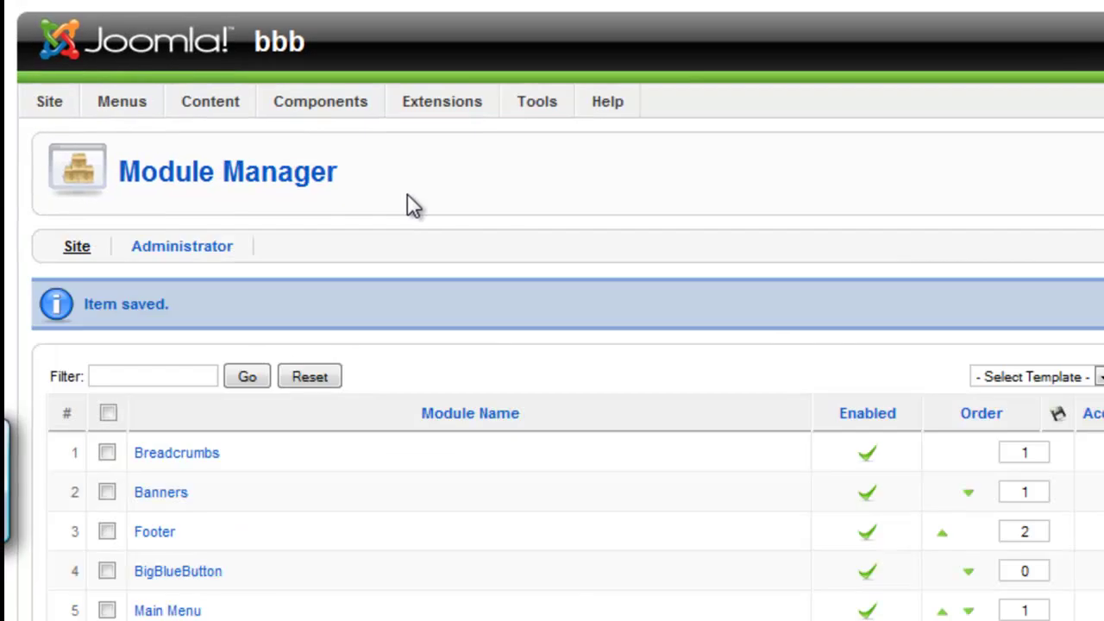
mouse_move(340, 101)
mouse_move(336, 181)
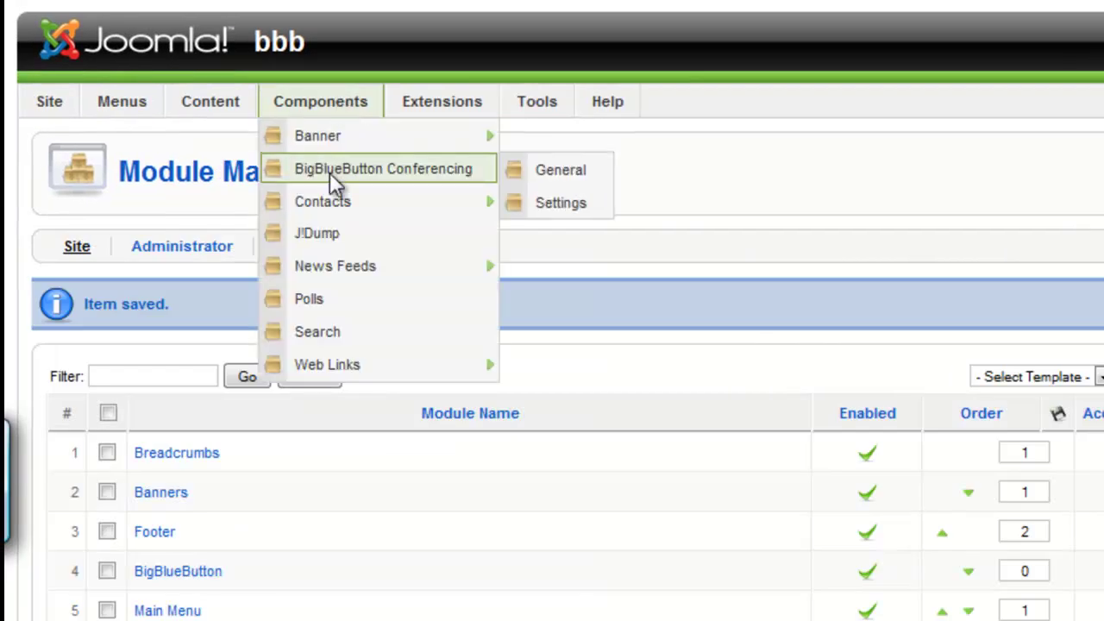
click(547, 211)
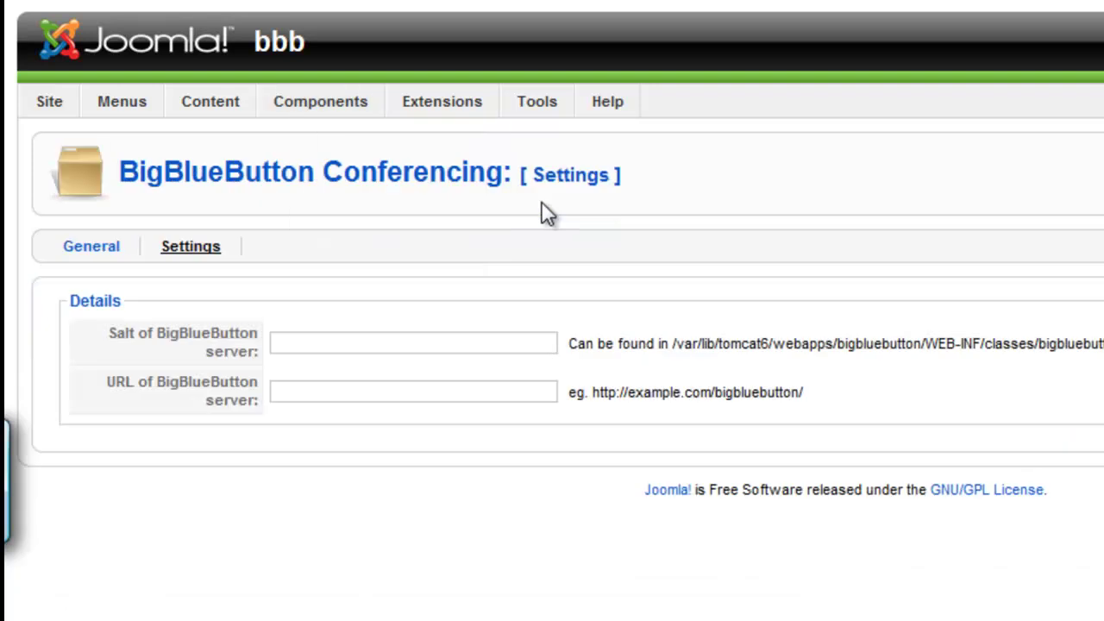
click(301, 341)
right_click(302, 342)
click(378, 448)
click(331, 397)
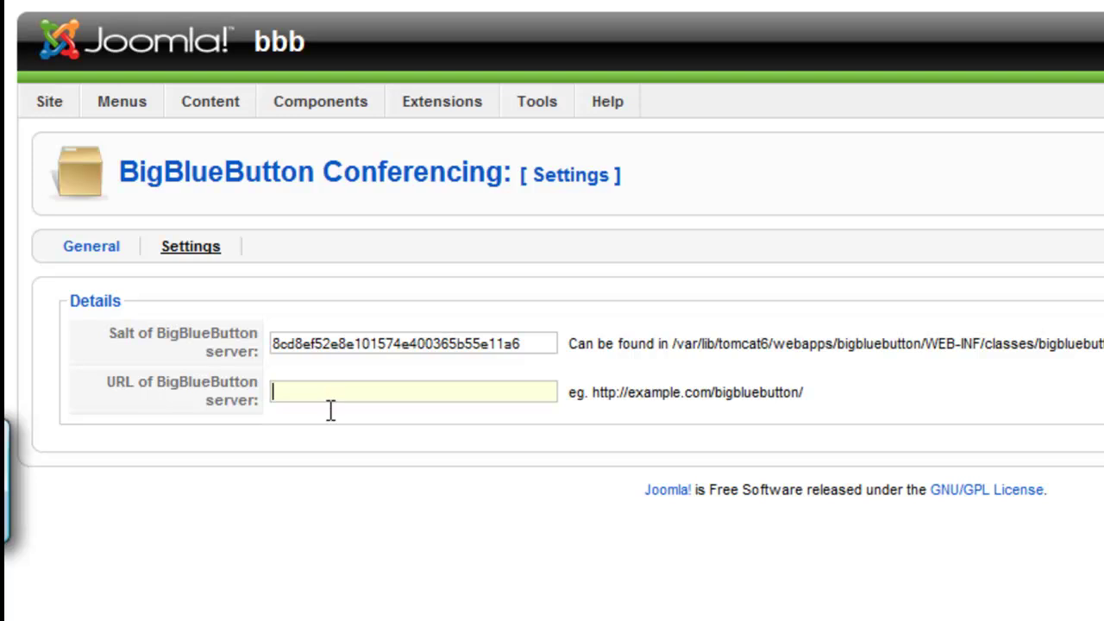
text(http://test)
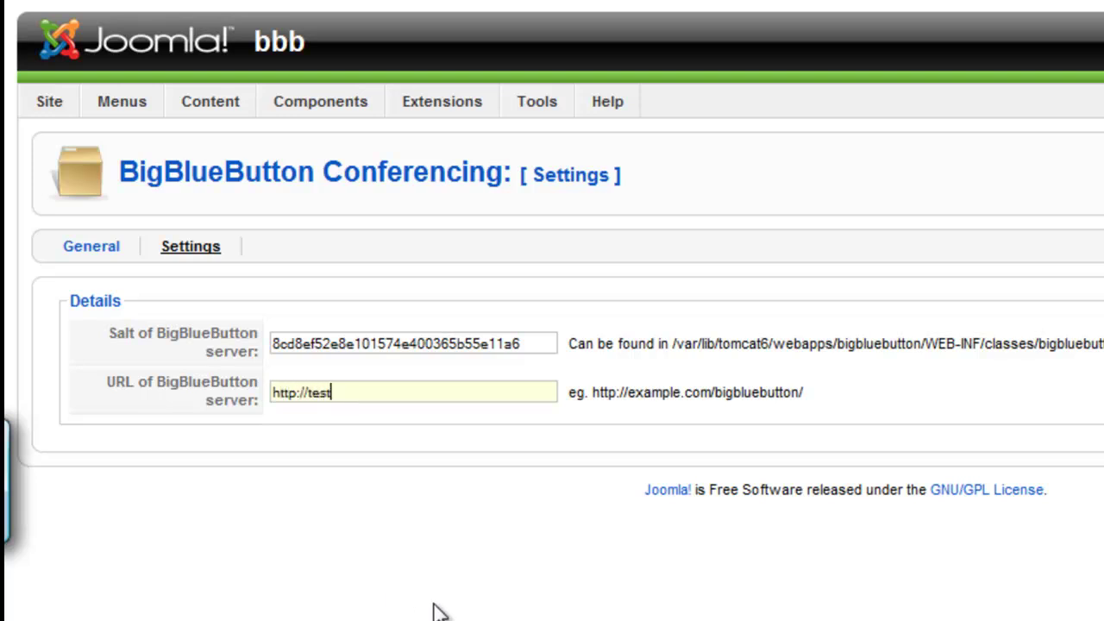
text(-install.blindsidenet)
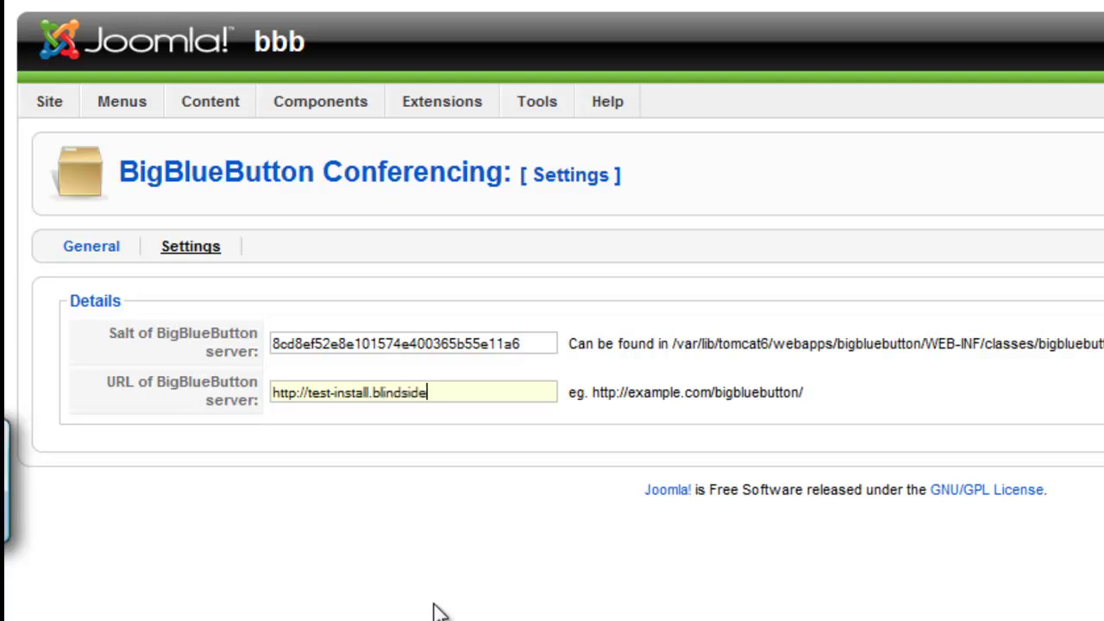
text(works.com/)
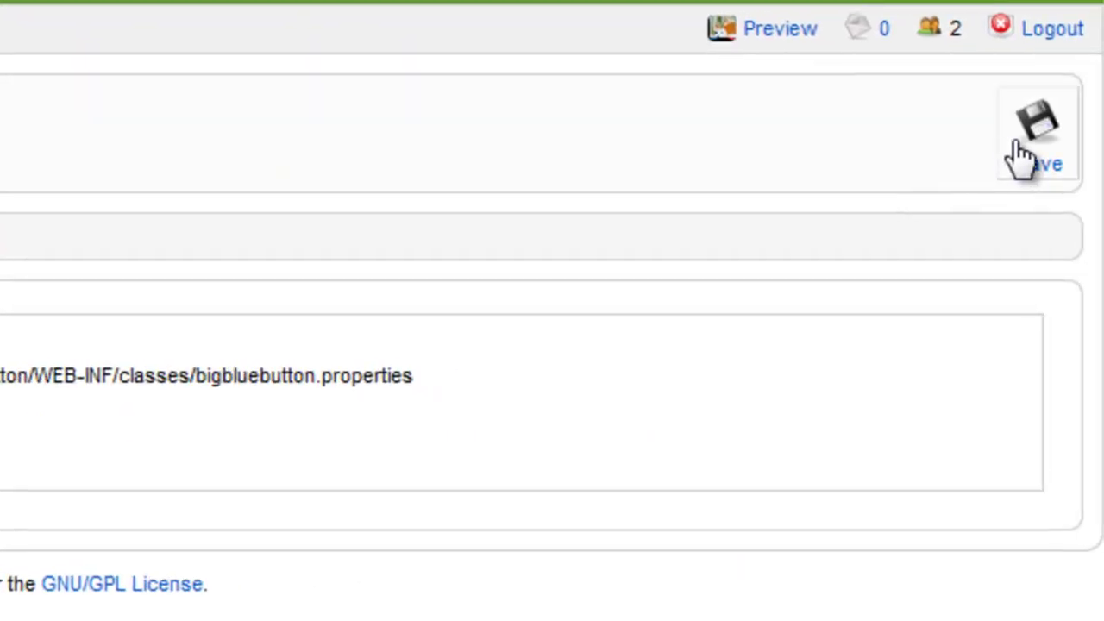
- Save the BigBlueButton server settings and start a new meeting from the meetings list
click(1016, 147)
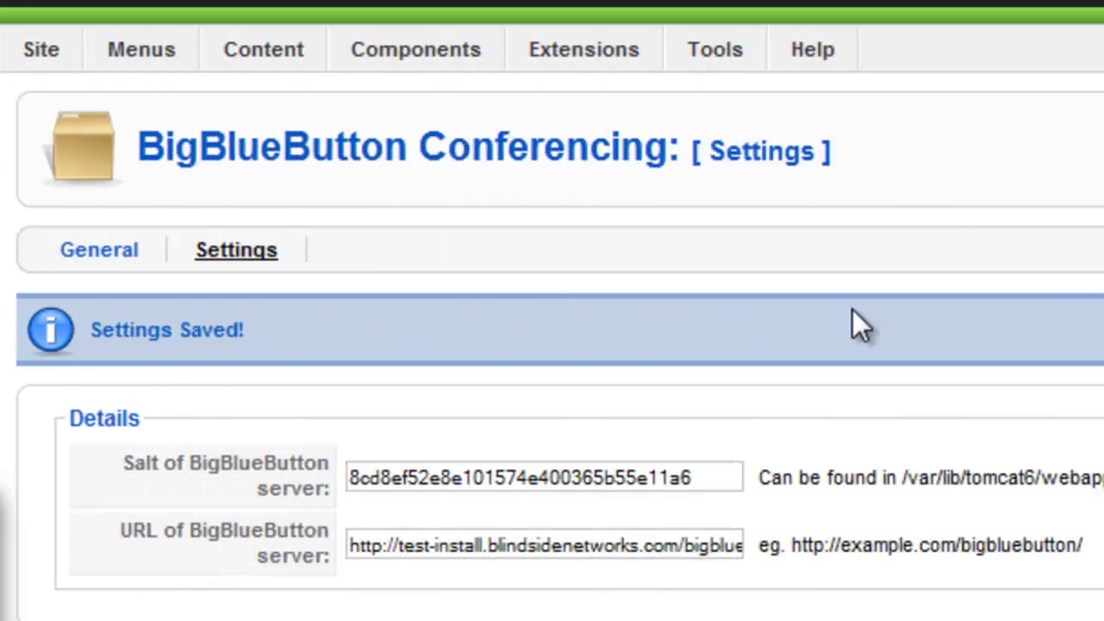
click(111, 249)
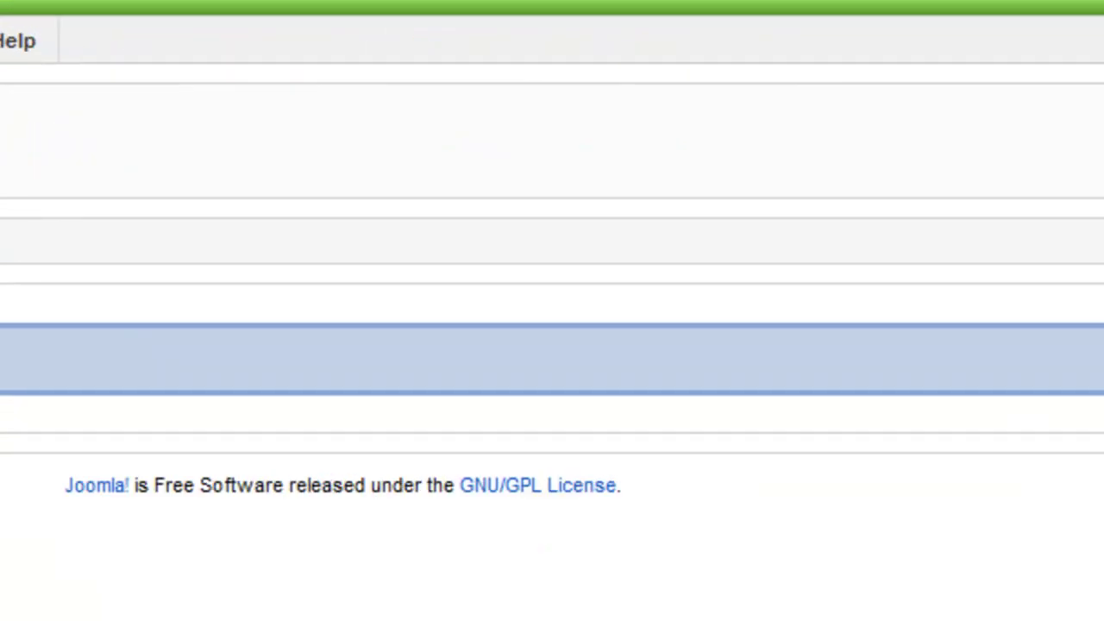
click(1035, 165)
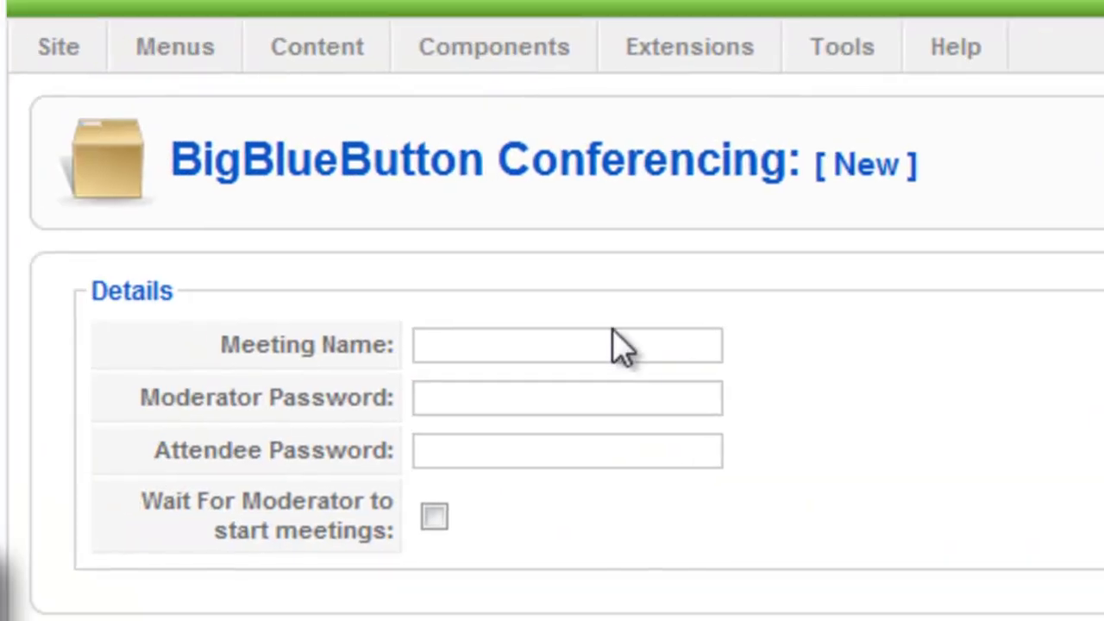
- Name the meeting 'MATH 1004', set its moderator and attendee passwords, and save it
click(527, 338)
text(MATH 1004)
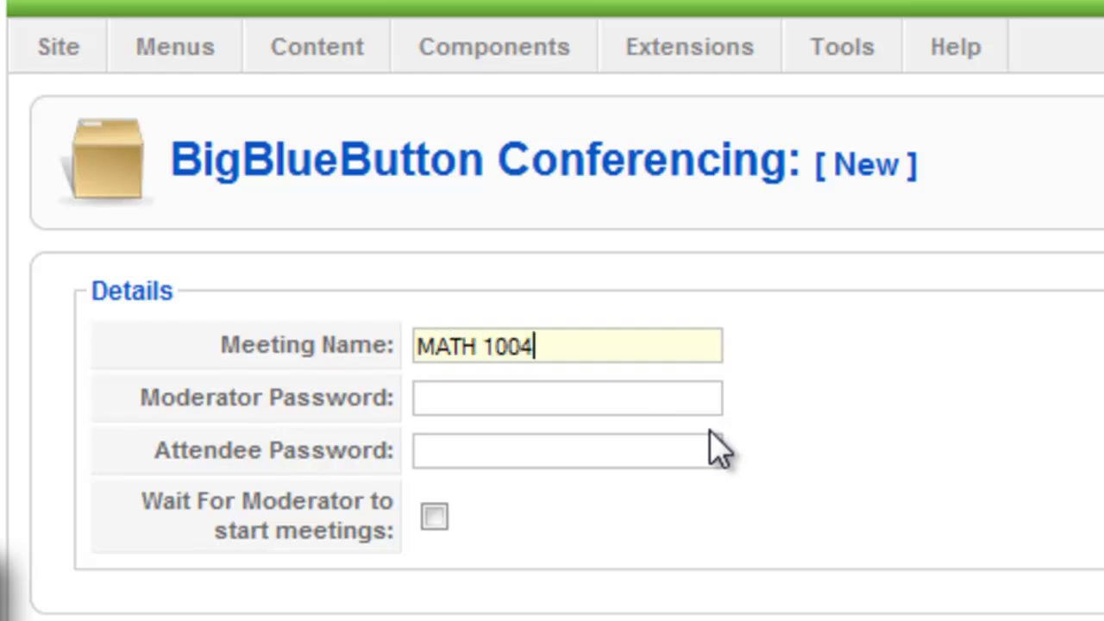
key(Tab)
text(testm)
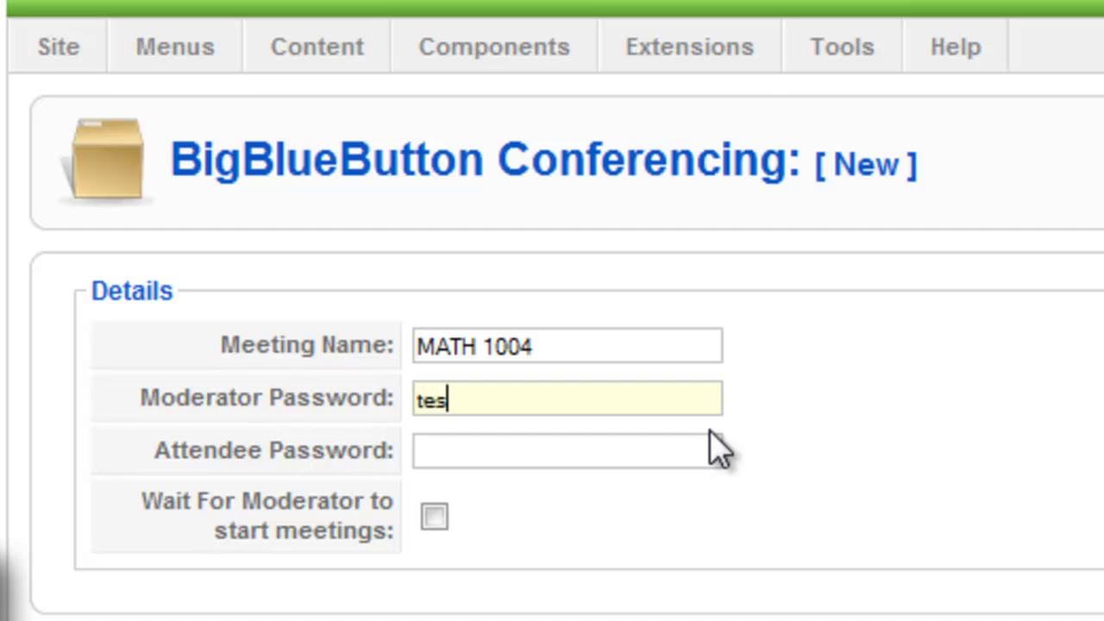
key(Tab)
text(testa)
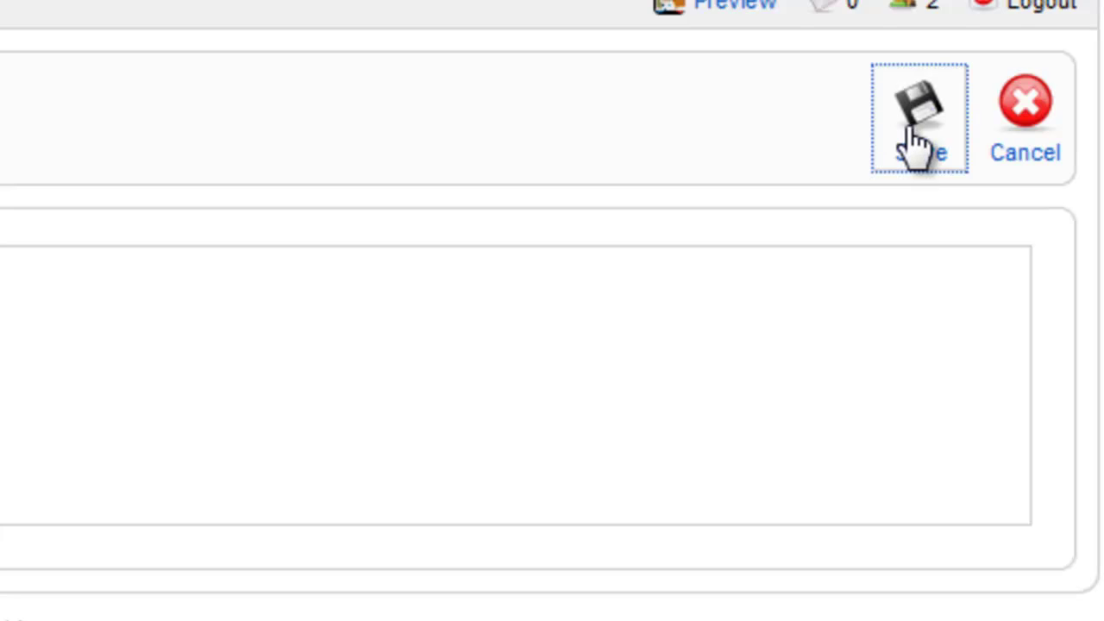
click(943, 138)
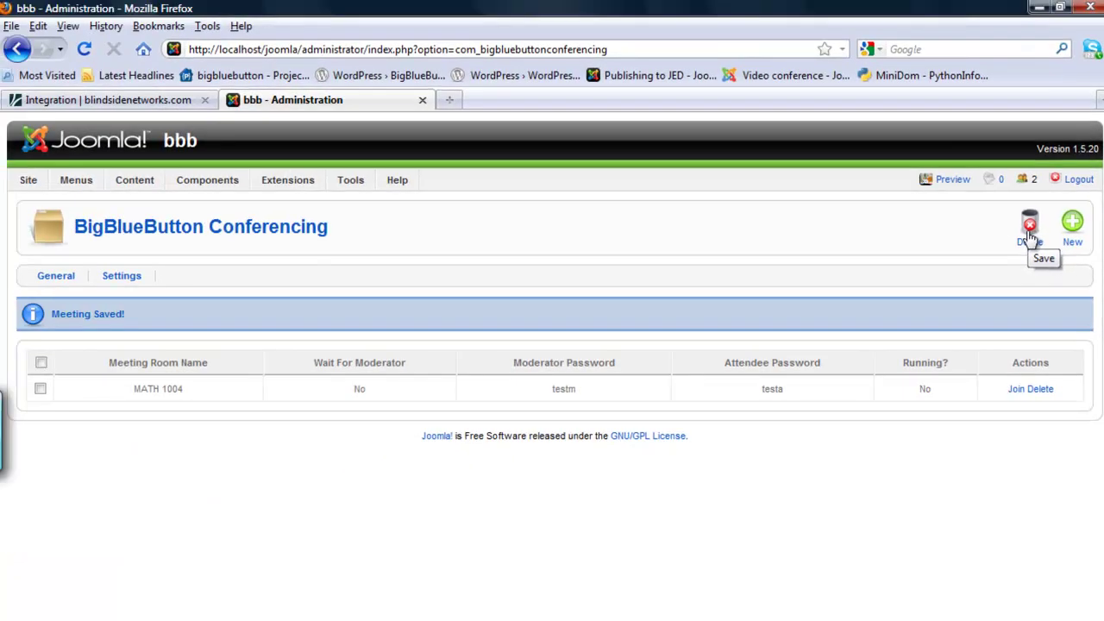
- Join MATH 1004 from the admin meeting list and switch to the conference tab
click(1017, 390)
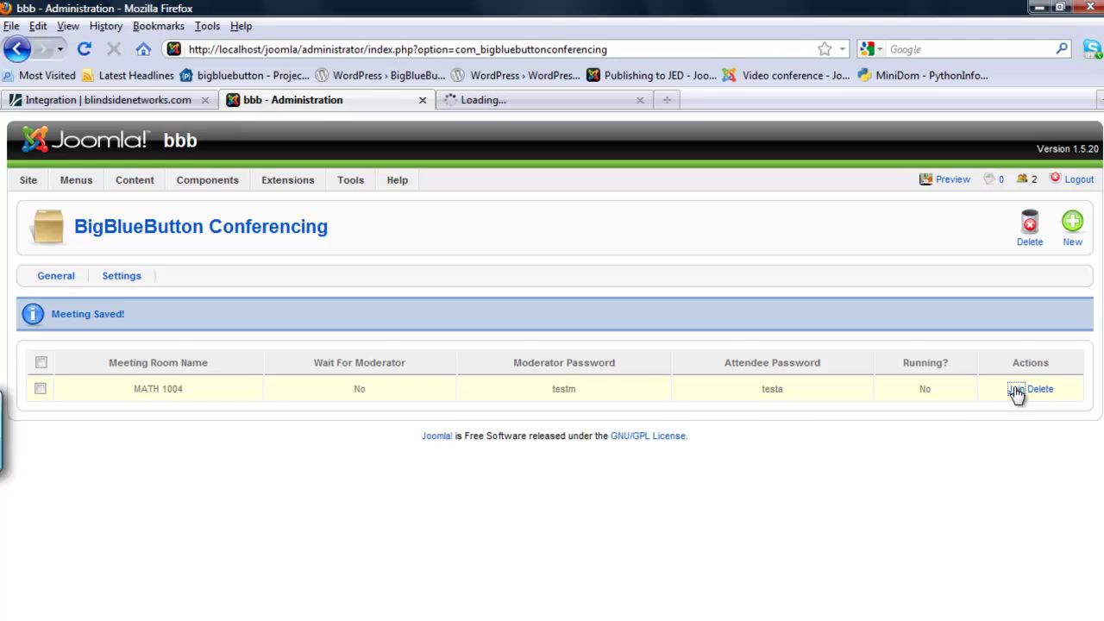
click(541, 102)
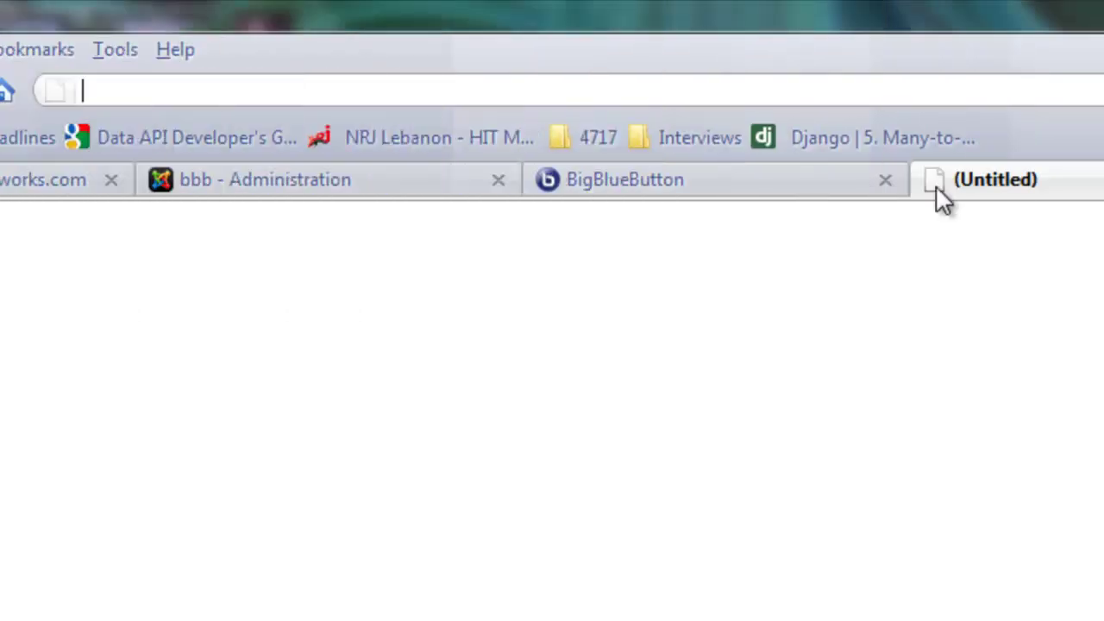
- Load localhost/joomla and join MATH 1004 through the front-page module with a participant name and password
text(localhost/jo)
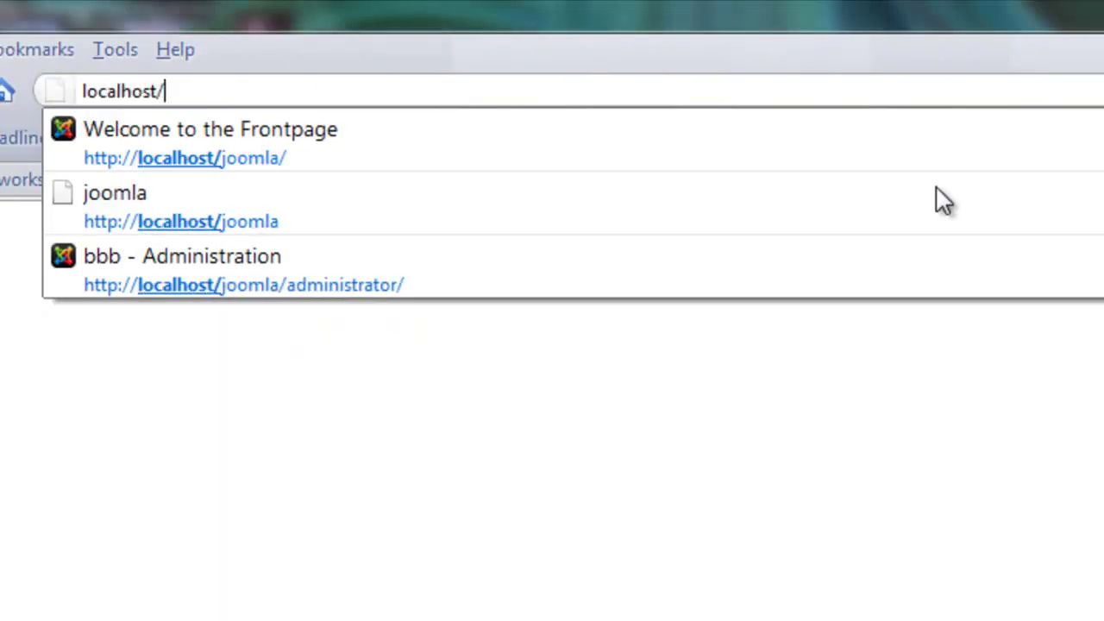
text(omla)
key(Return)
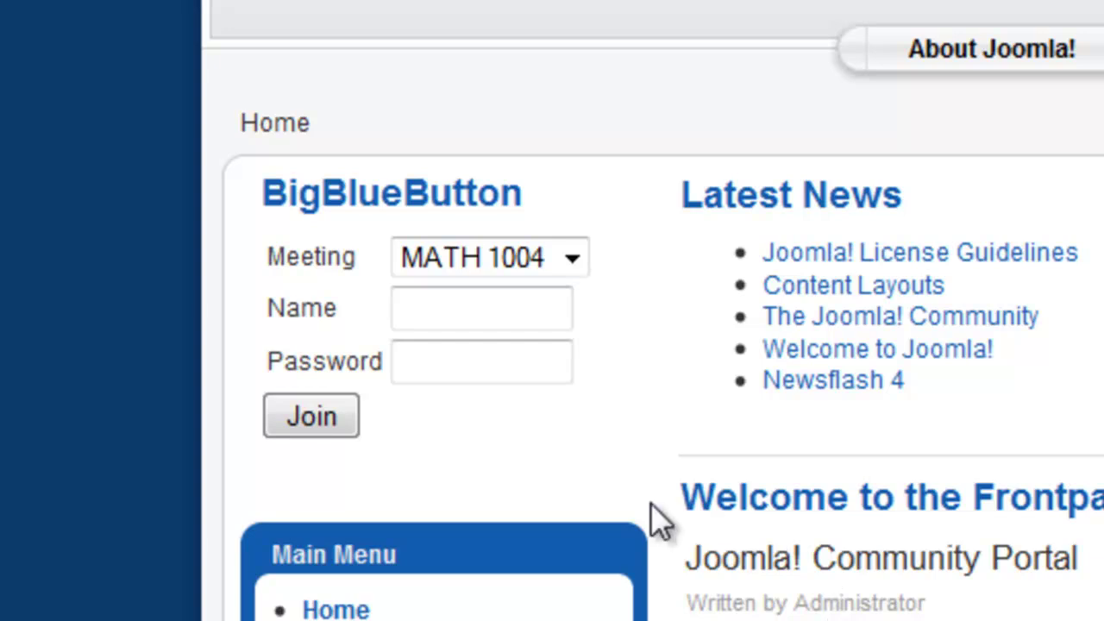
click(564, 308)
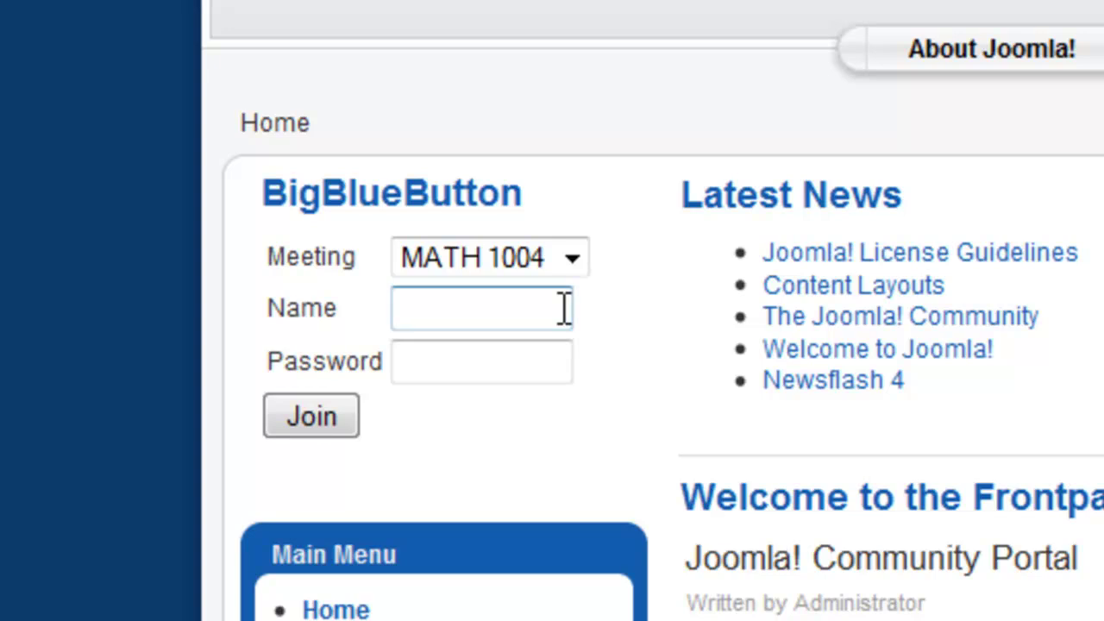
text(Omar)
key(Tab)
text(•••••)
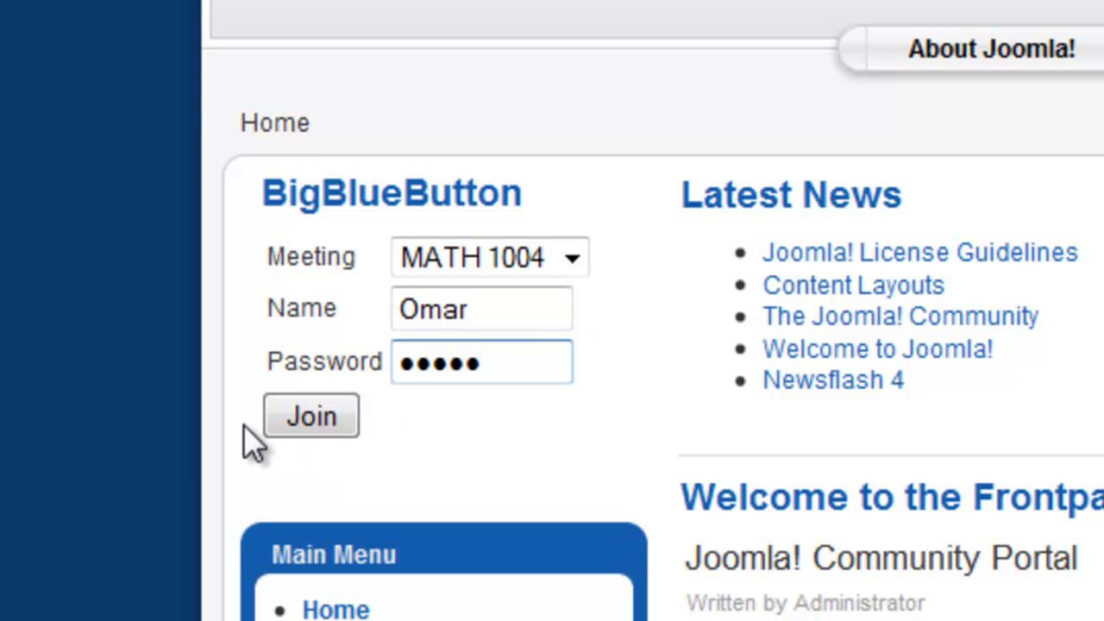
click(303, 421)
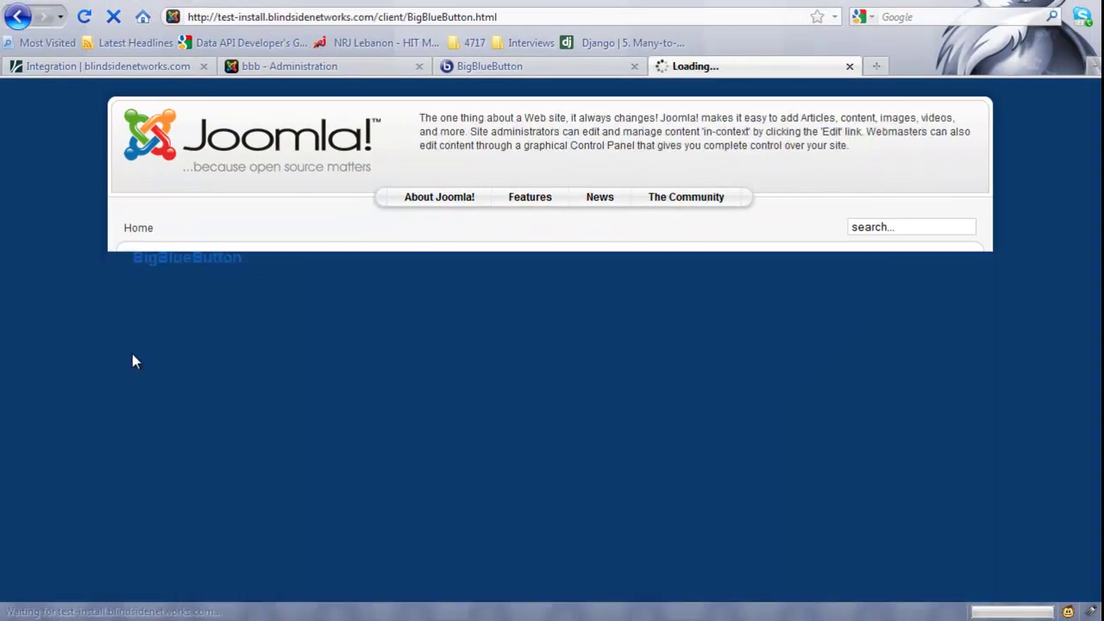